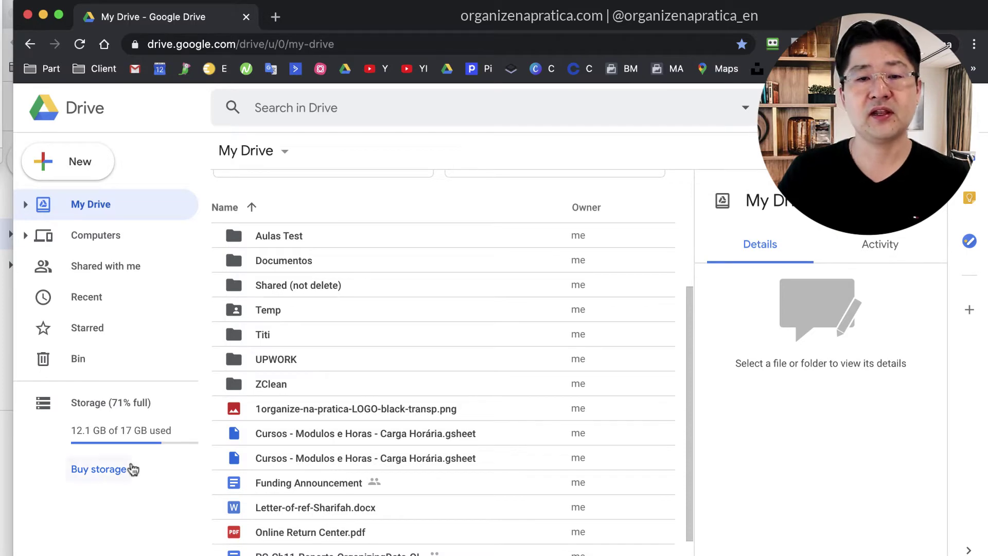
Open Google One's storage plans (100 GB, 200 GB) in a new tab from Drive.
click(97, 470)
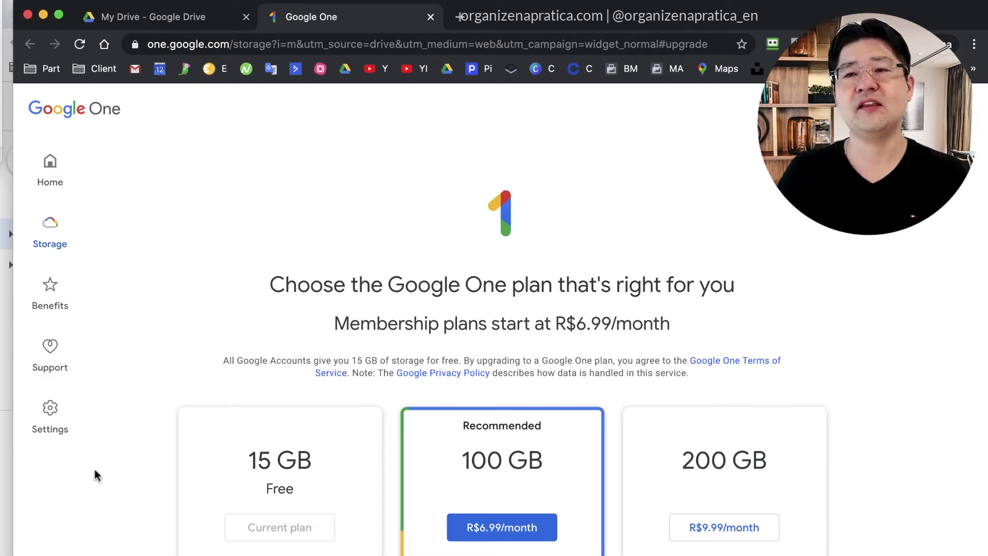
Scroll to the storage breakdown: Drive 6.01 GB, Gmail 5.62 GB, Photos 0.49 GB.
scroll(611, 302, up, 1)
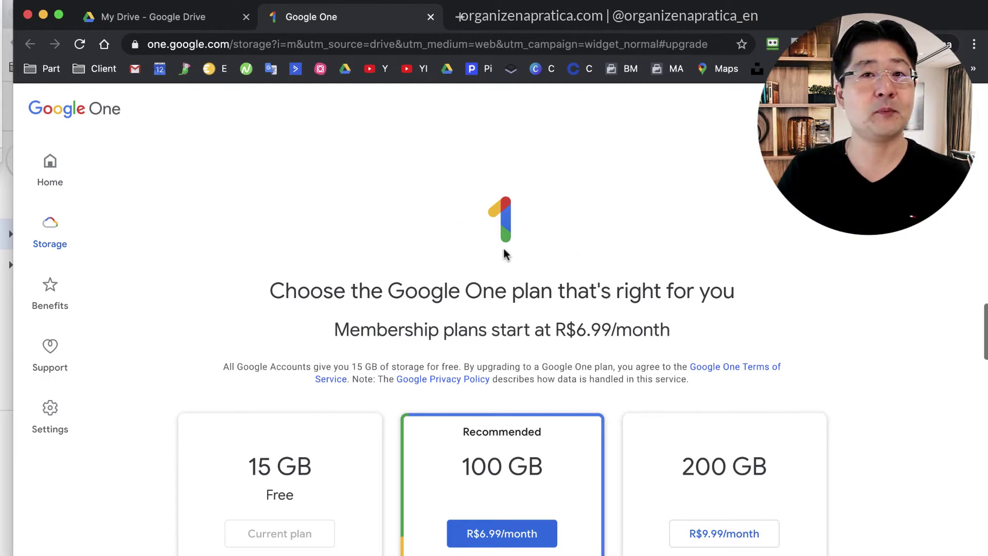
scroll(602, 264, up, 15)
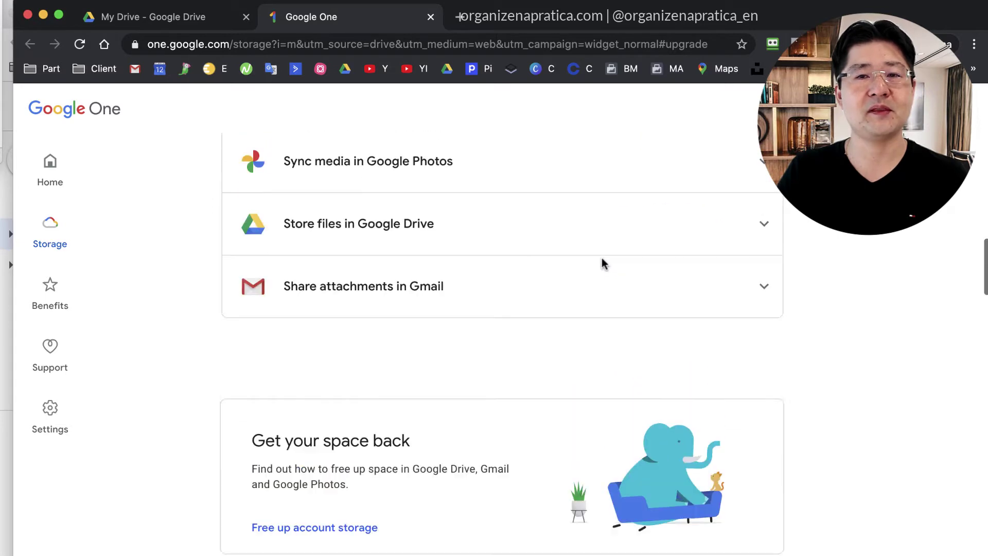
scroll(603, 264, up, 6)
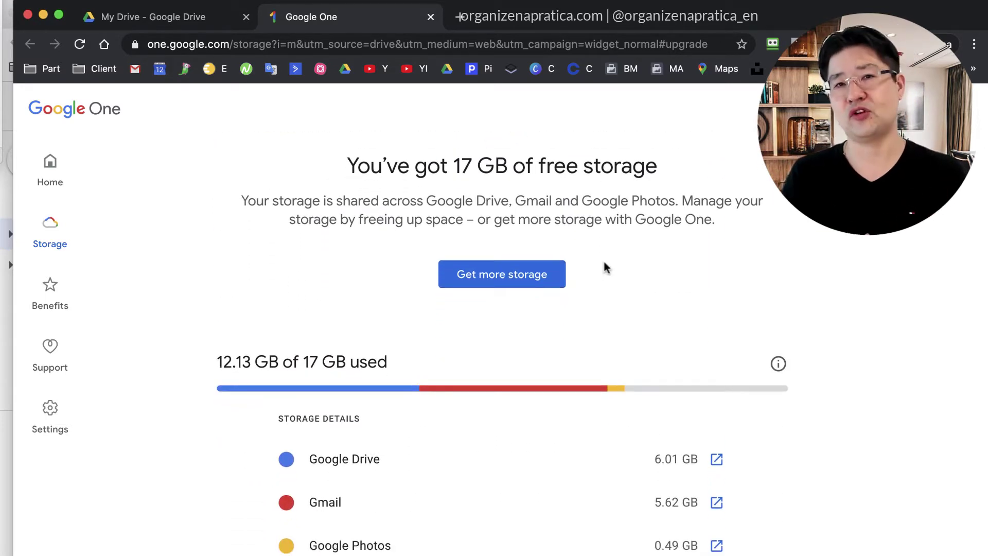
scroll(603, 260, down, 5)
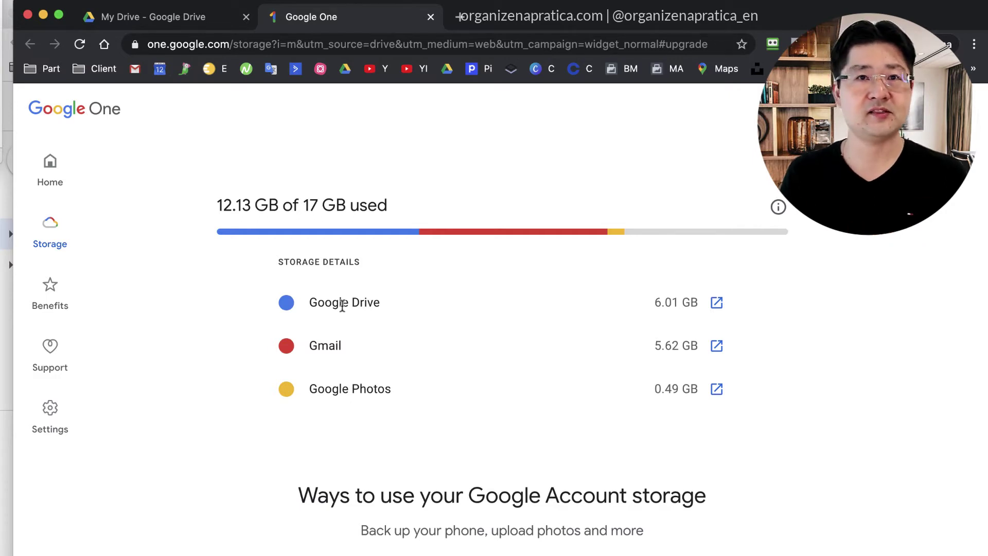
Scroll down the Google One storage page to the 'Get your space back' card.
scroll(350, 304, up, 1)
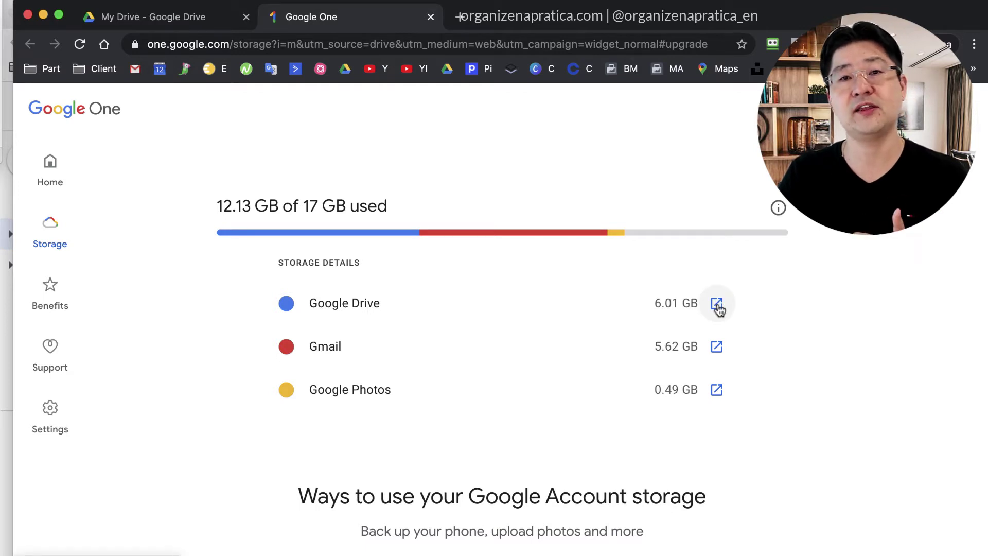
scroll(457, 315, down, 1)
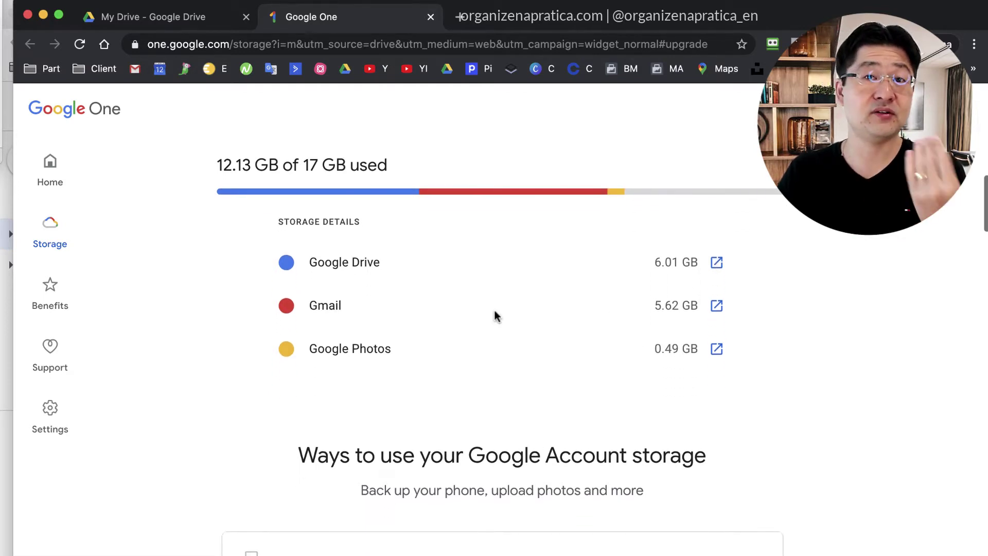
scroll(495, 309, down, 4)
scroll(492, 303, down, 10)
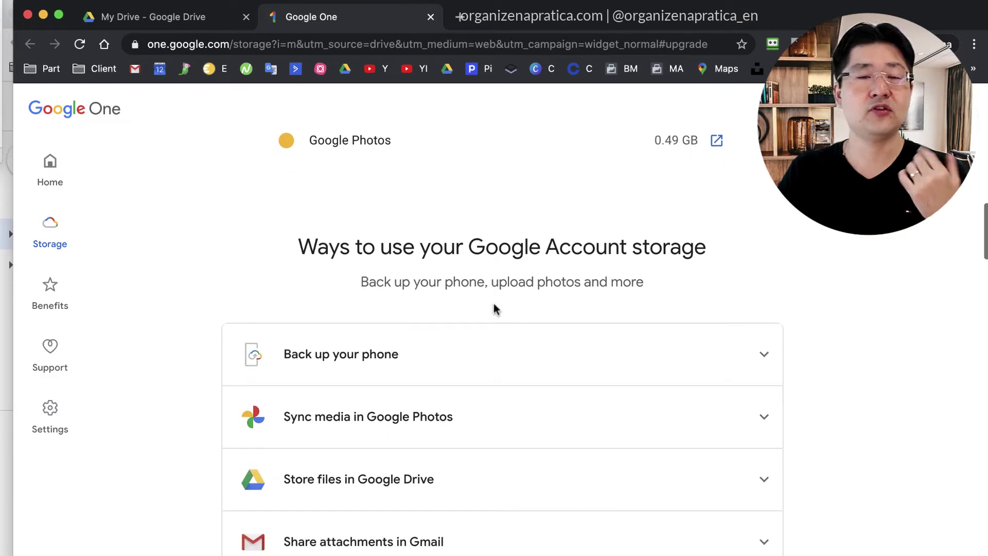
scroll(495, 309, down, 1)
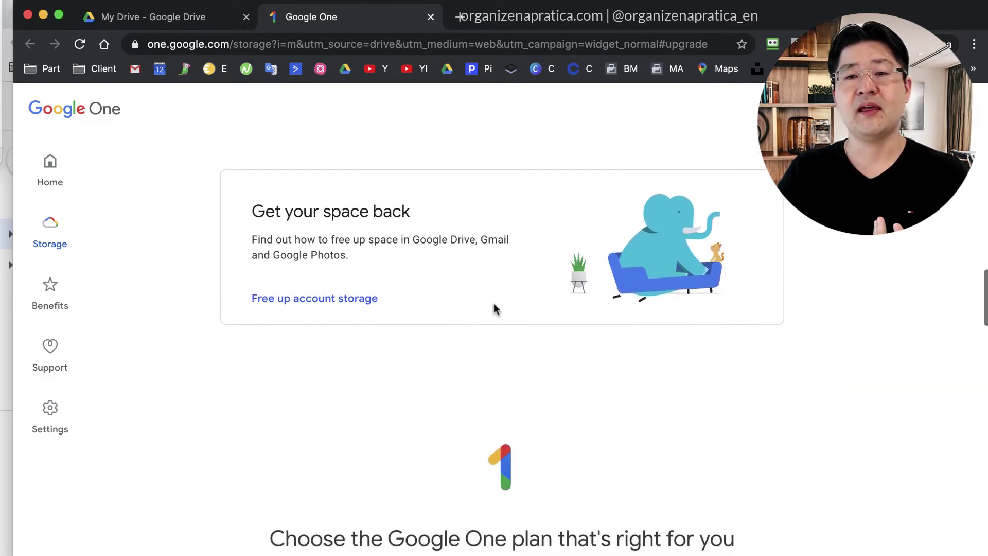
Open Free up account storage and review the Discarded items section.
click(336, 304)
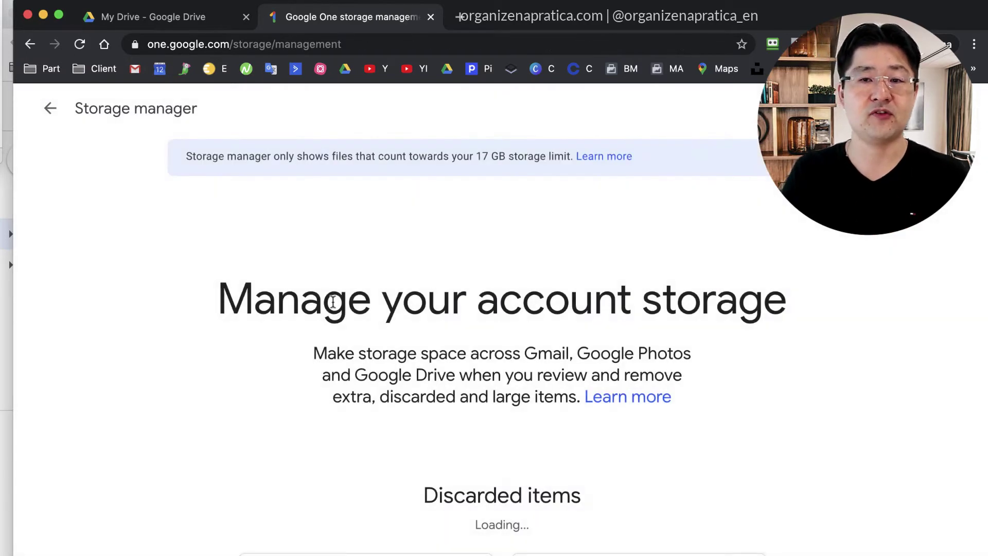
scroll(334, 303, down, 6)
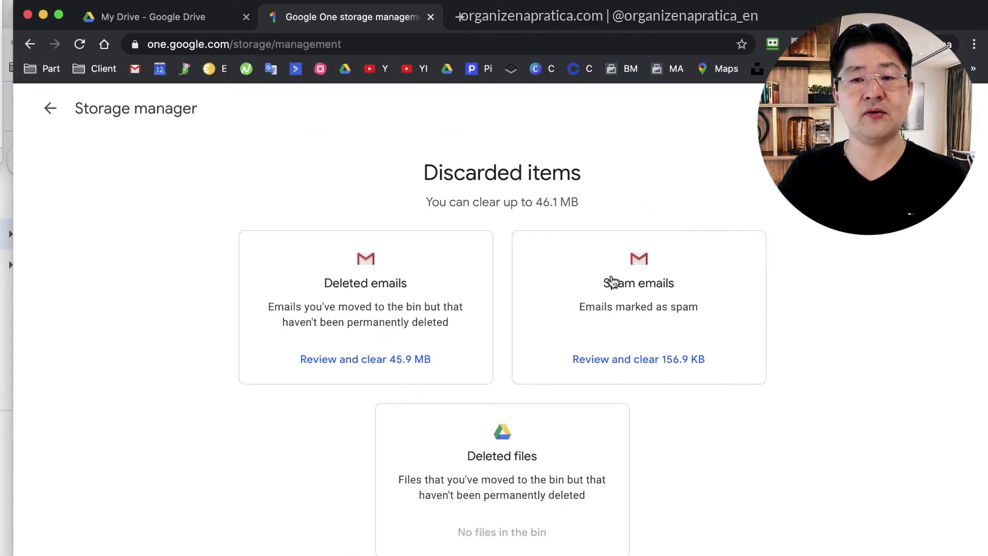
scroll(592, 294, down, 1)
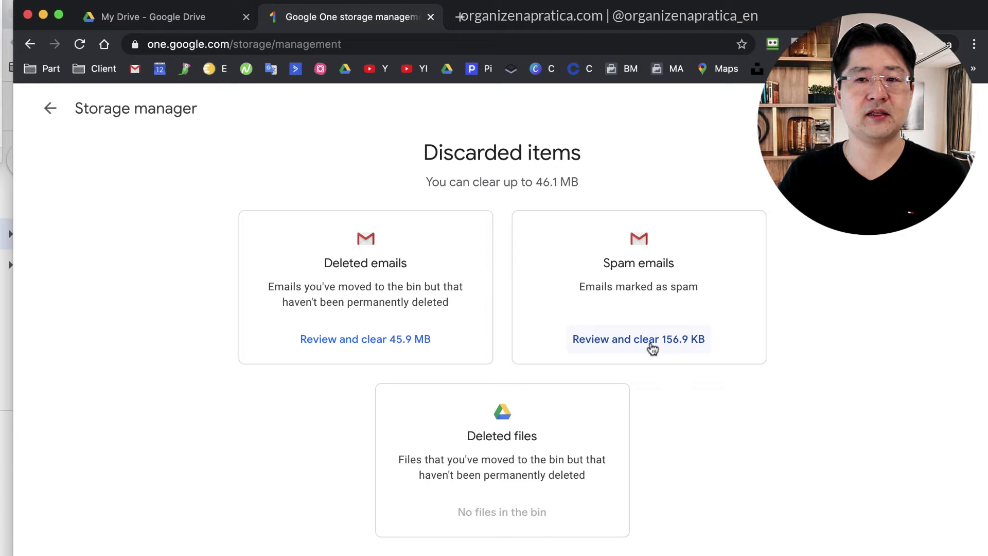
scroll(653, 347, down, 2)
scroll(651, 347, down, 1)
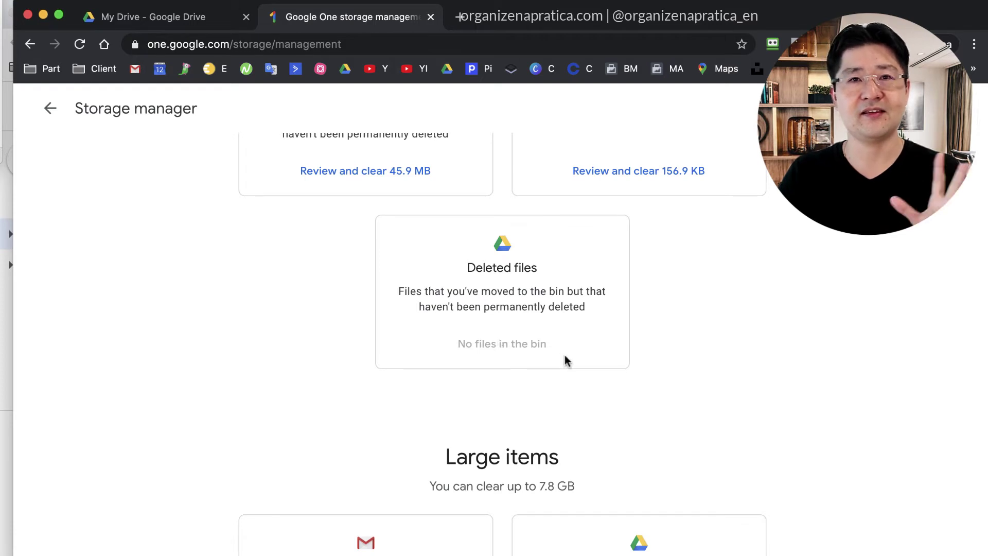
Review the Large items (up to 7.8 GB clearable), then go back to the storage overview.
scroll(772, 368, down, 5)
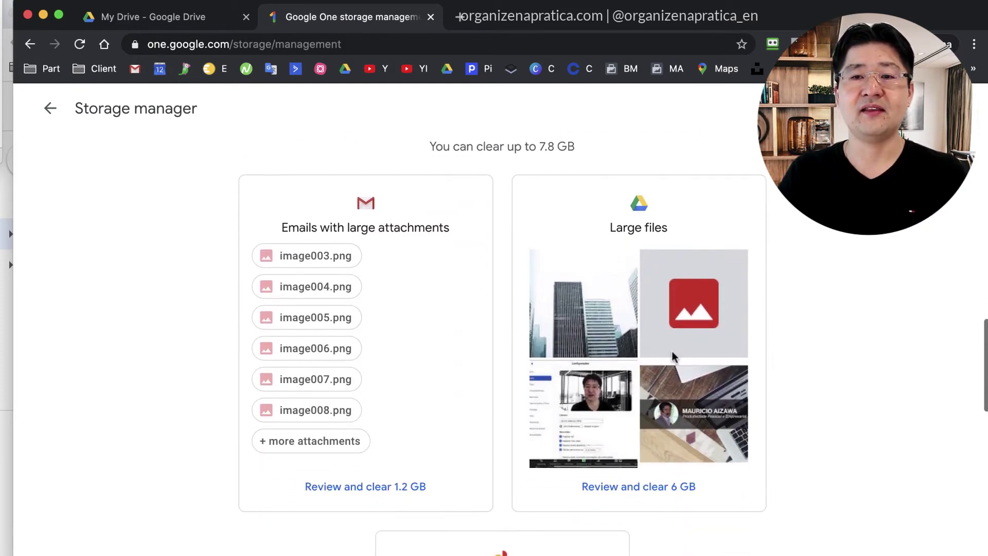
scroll(802, 380, up, 1)
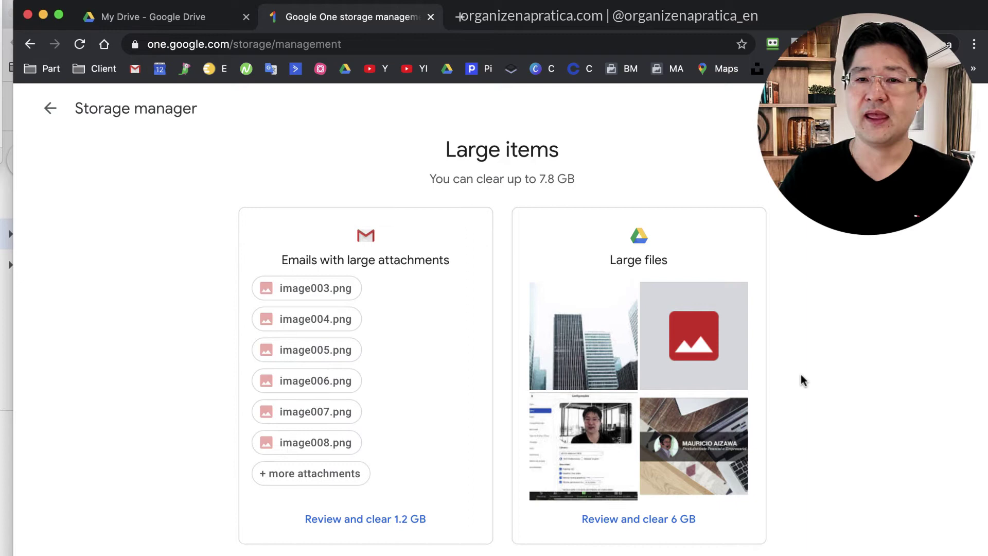
scroll(417, 250, down, 1)
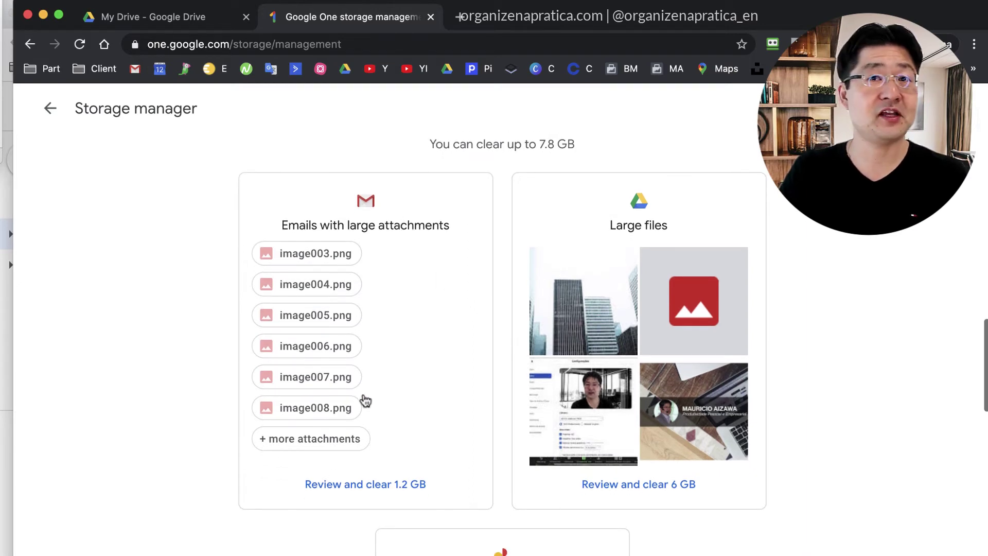
scroll(364, 399, down, 1)
click(43, 109)
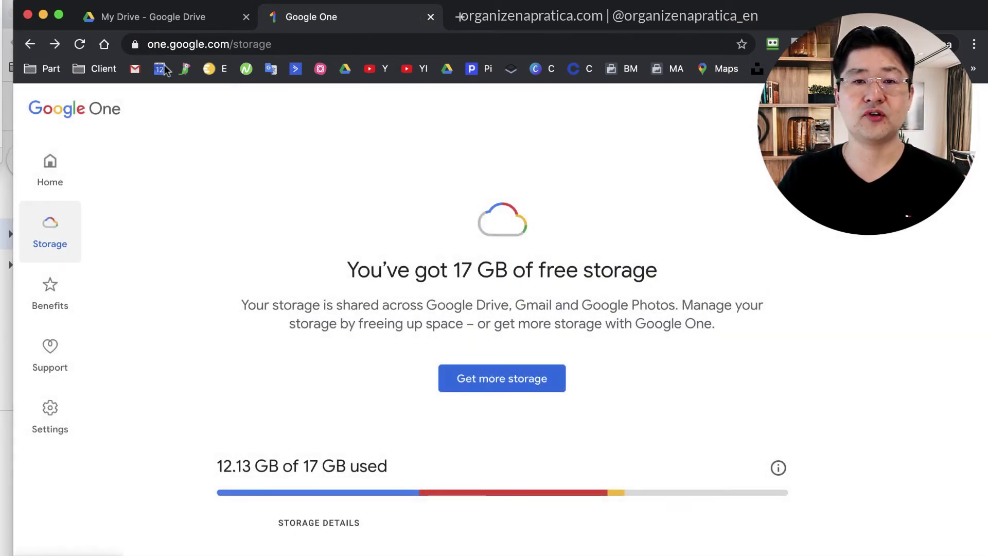
Close the Google One tab and list Drive files by storage used, largest first.
click(431, 17)
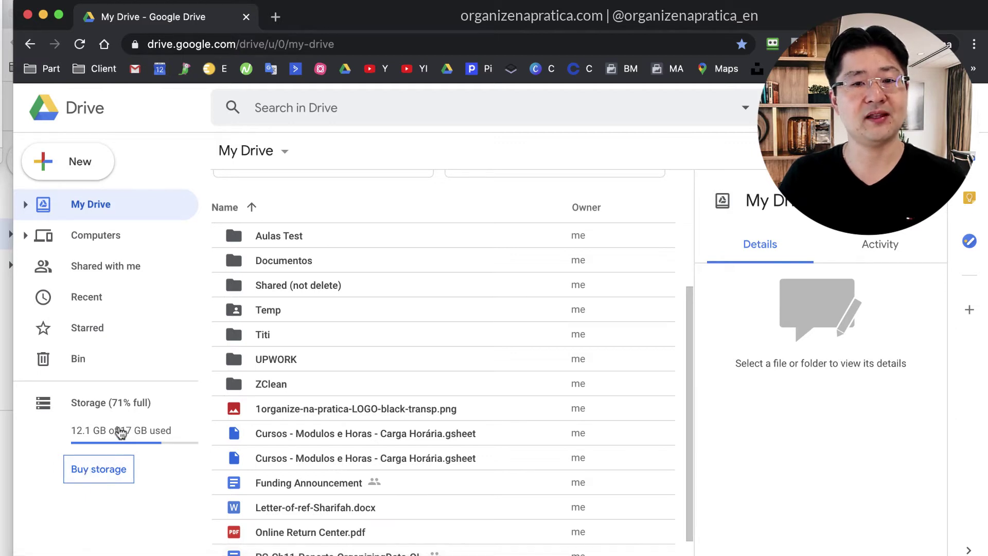
click(104, 431)
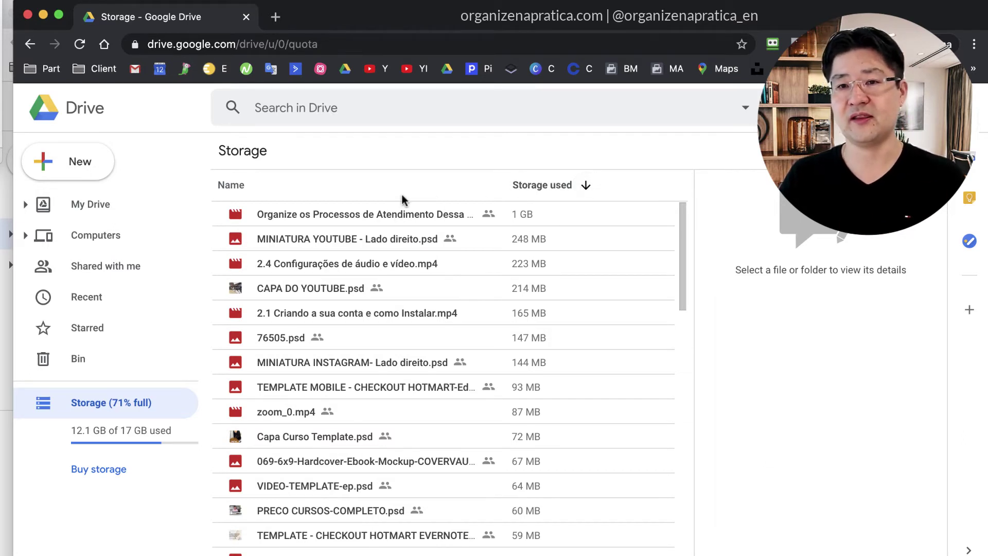
Show details of the 223 MB '2.4 Configurações de áudio e vídeo.mp4' video in Aulas Test.
click(455, 214)
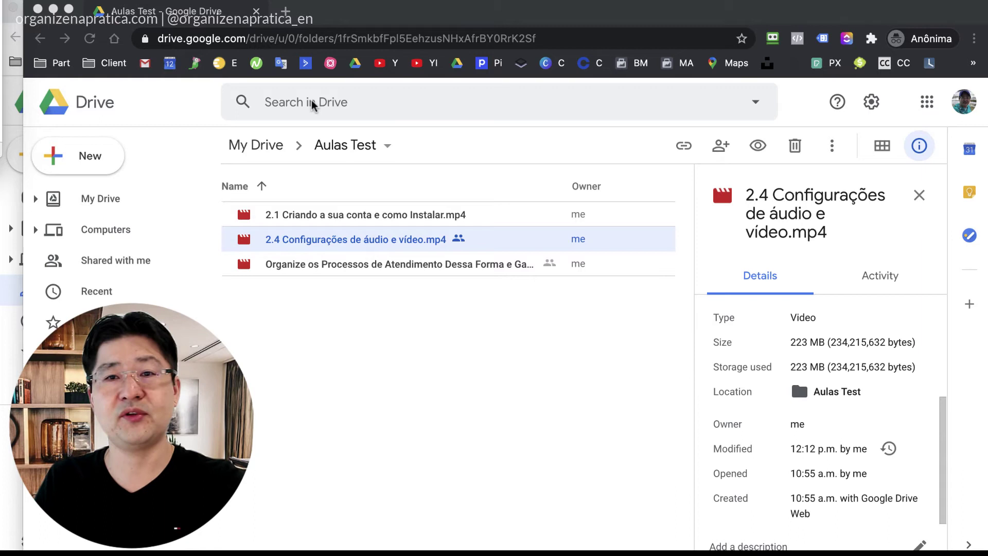
Search Drive for 'is:unorganized owner:me' by pasting the query.
click(347, 101)
text(is:unorganized owner:me)
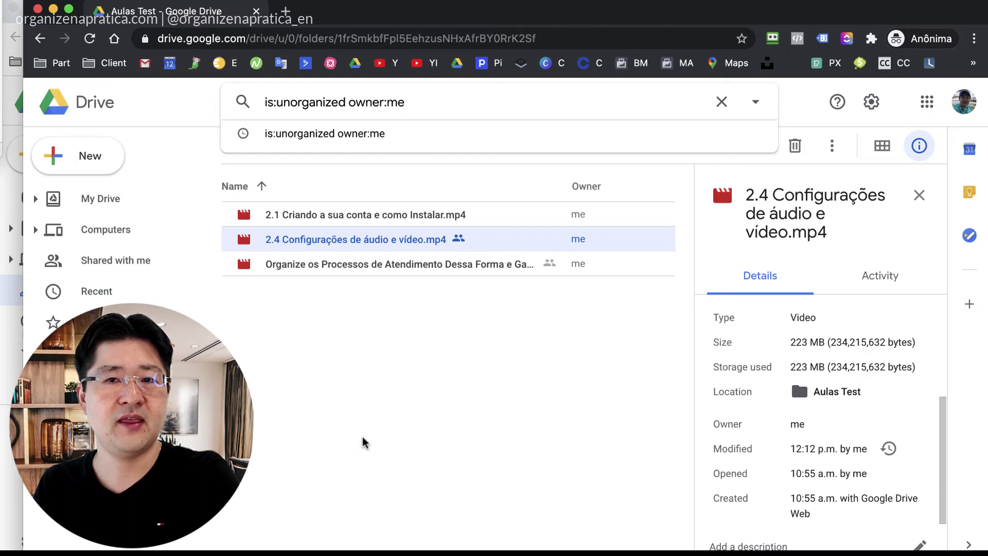
key(Return)
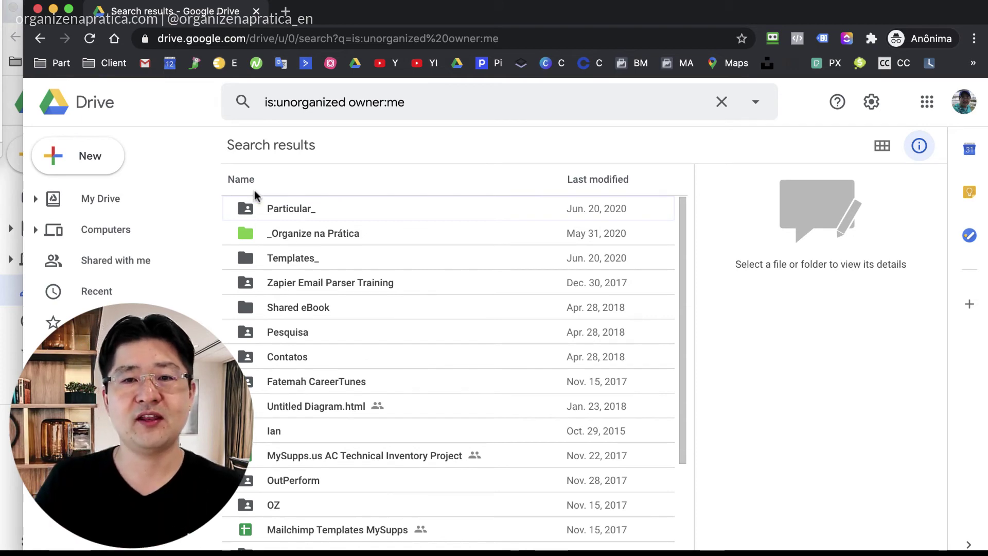
Select the Particular_ folder and open its right-click context menu.
scroll(363, 496, down, 3)
scroll(363, 495, up, 3)
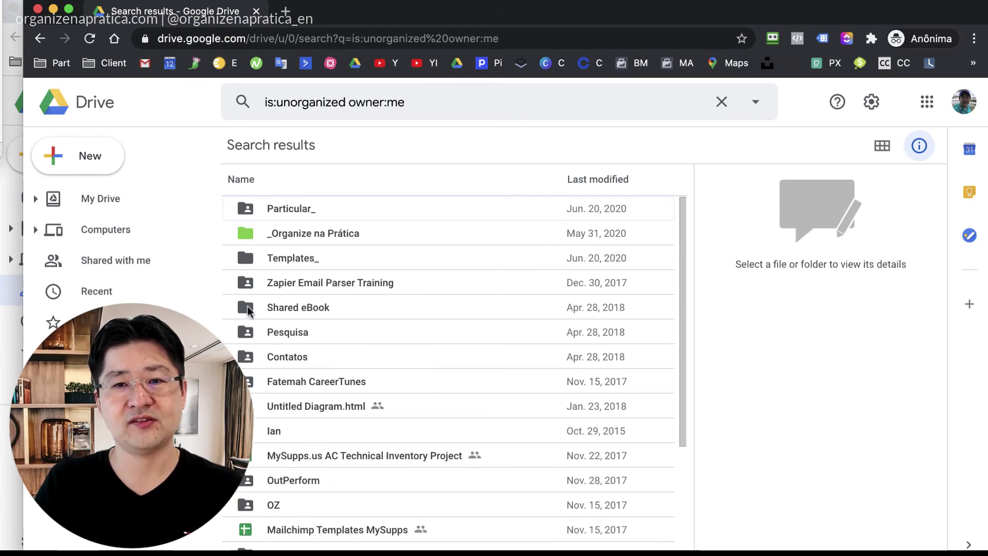
click(299, 211)
right_click(302, 211)
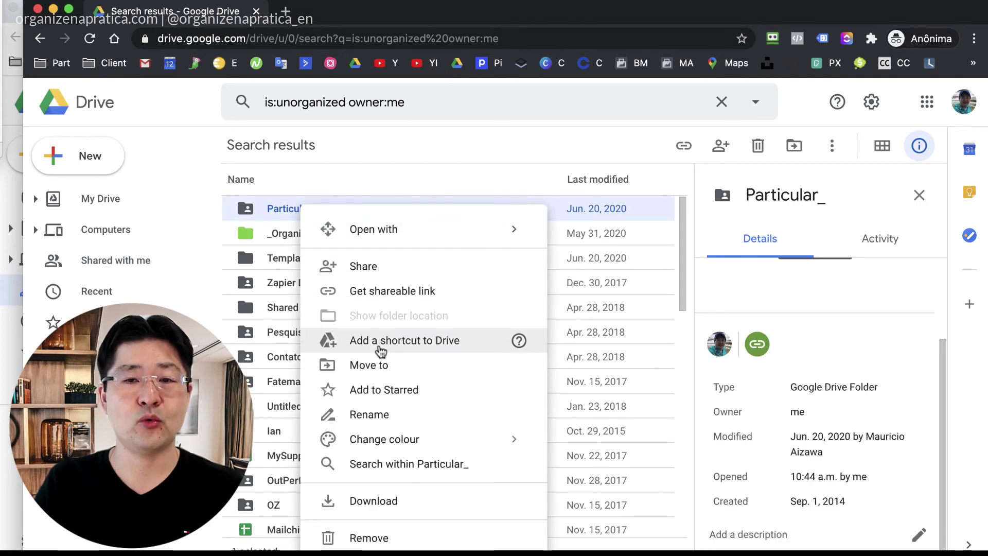